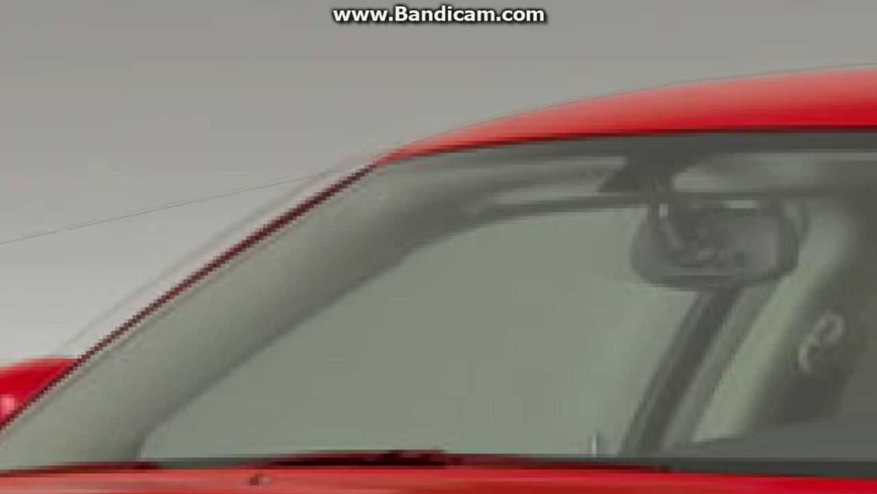
- Trace the red car's outline along roof, hood and tires, and place it on the street photo
left_click(408, 200)
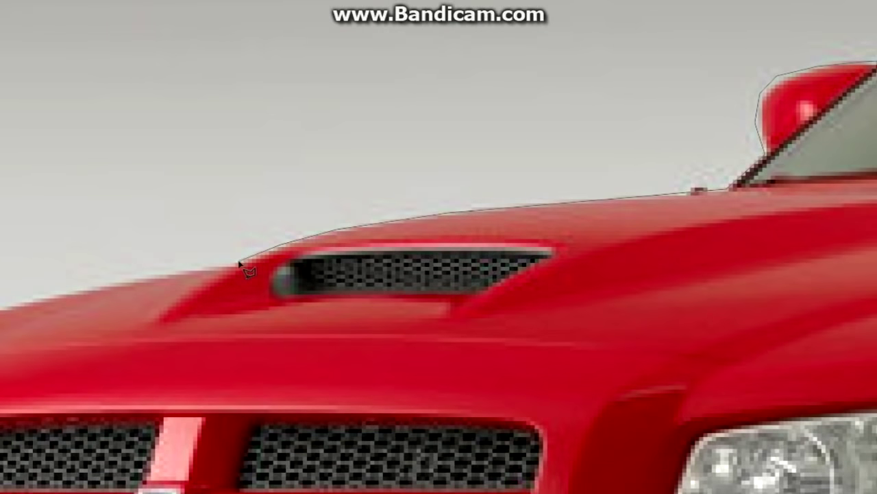
left_click(133, 270)
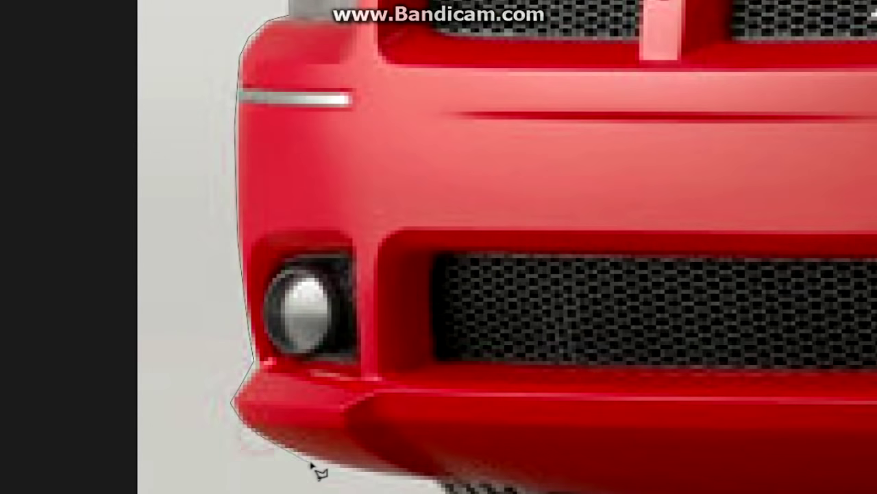
left_click(450, 353)
left_click(417, 393)
left_click(268, 442)
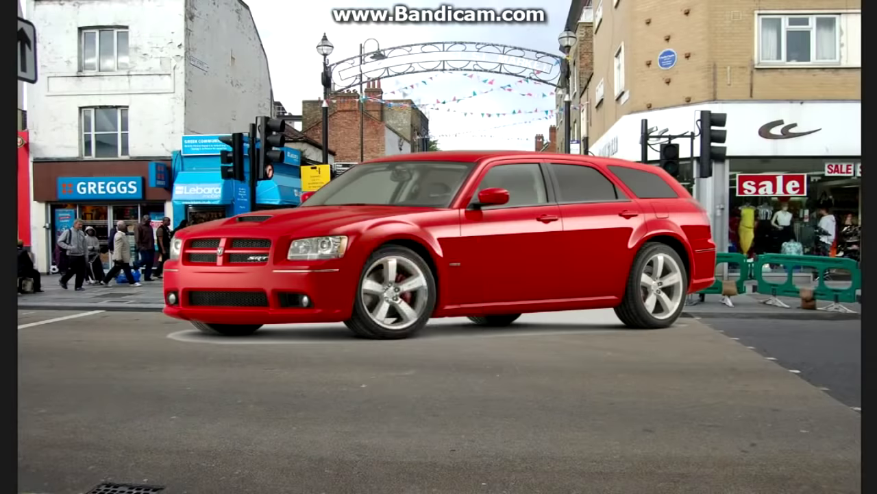
right_click(373, 235)
left_click(421, 347)
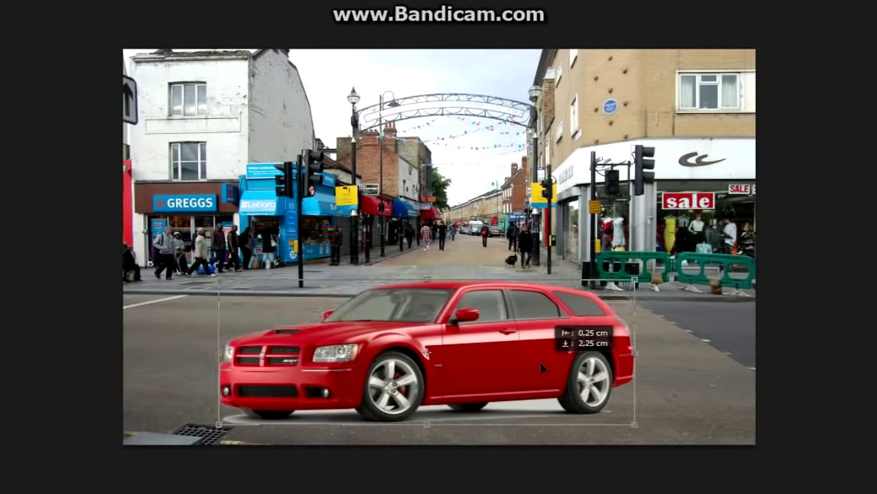
- Drag a transform corner to enlarge the car and shift it left on the street
left_click_drag(637, 258, 754, 196)
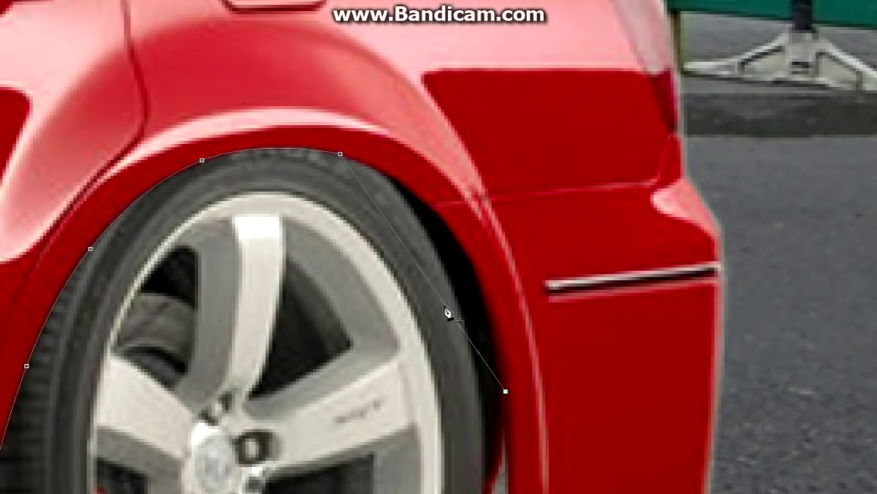
- Extend the pen path under the rocker and front bumper, then make it a selection
scroll(454, 319, "down", 5)
left_click(513, 388)
scroll(512, 388, "down", 3)
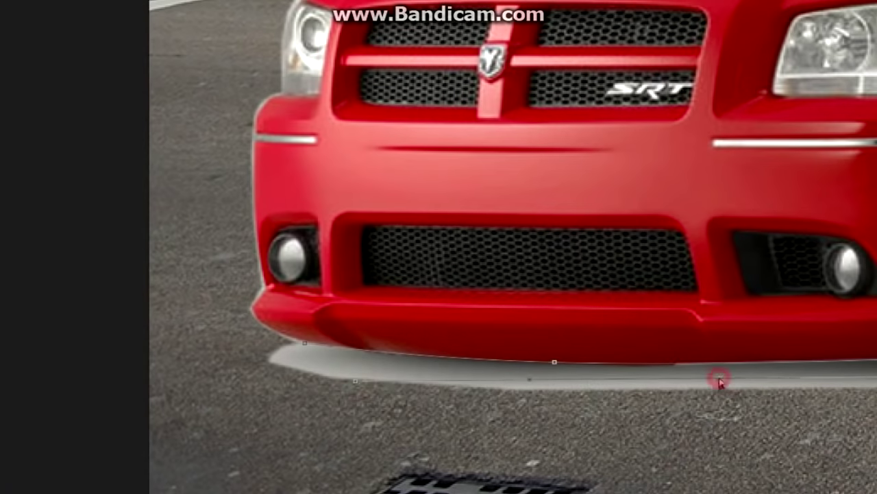
left_click_drag(688, 396, 874, 396)
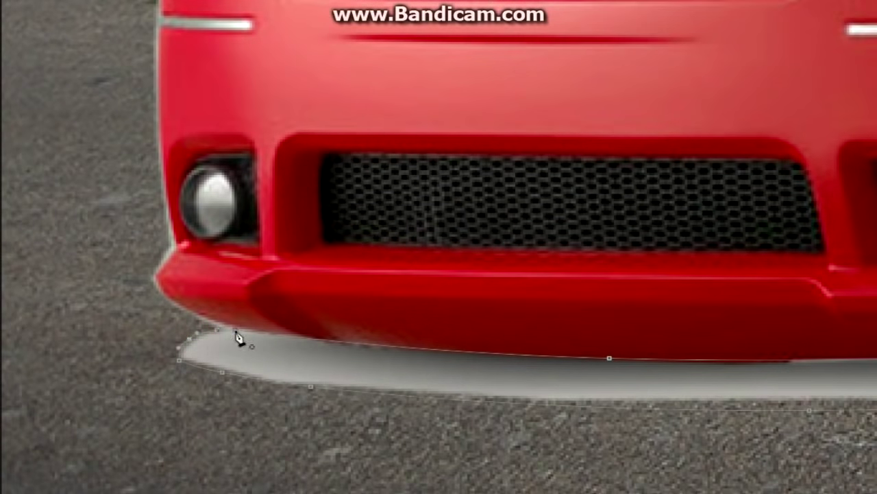
left_click(236, 336)
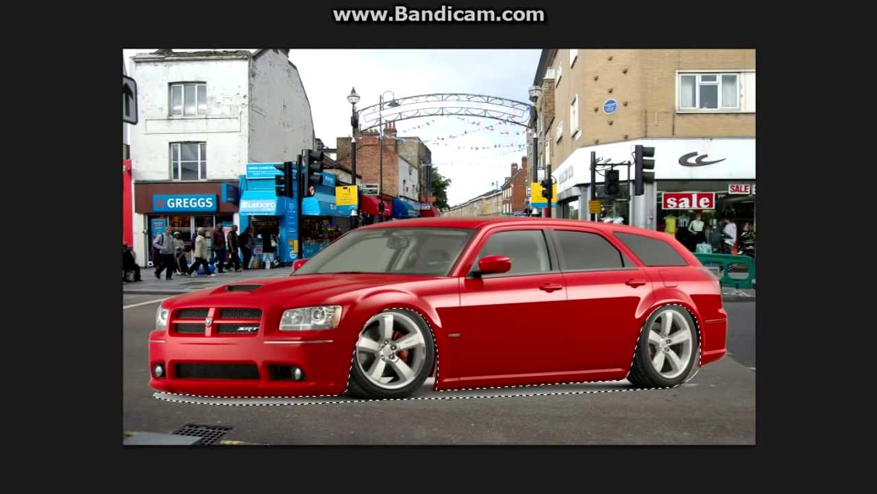
- Paint the rear wheel, front wheel and underside strip solid black
left_click_drag(644, 315, 686, 370)
left_click_drag(480, 390, 617, 388)
left_click_drag(370, 323, 411, 384)
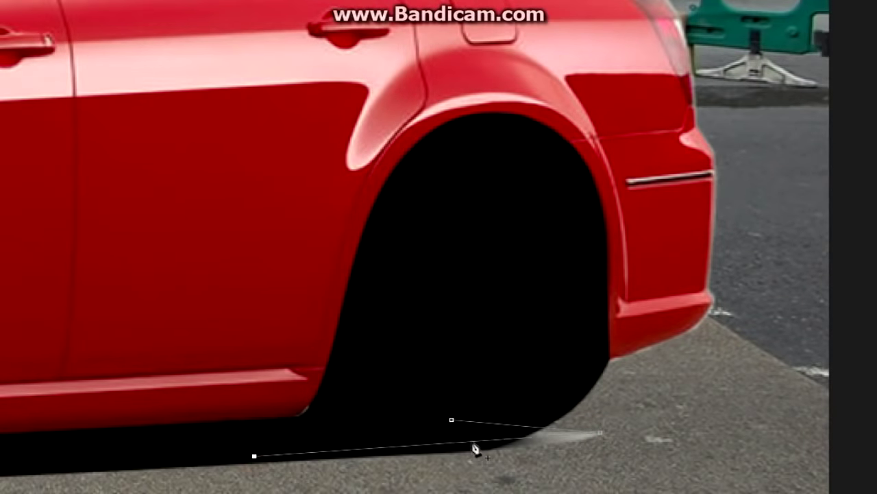
- Turn the pen paths under the rear wheel and front bumper into selections
right_click(480, 445)
left_click(528, 178)
key("Return")
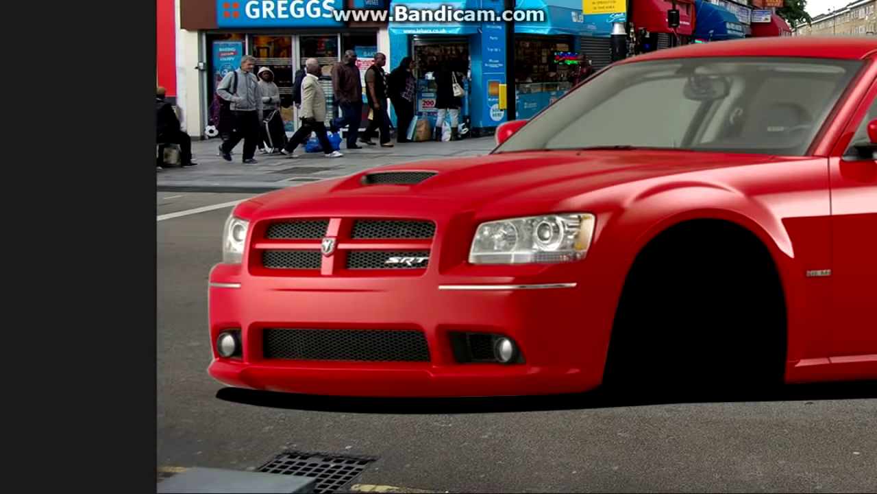
left_click_drag(288, 418, 143, 417)
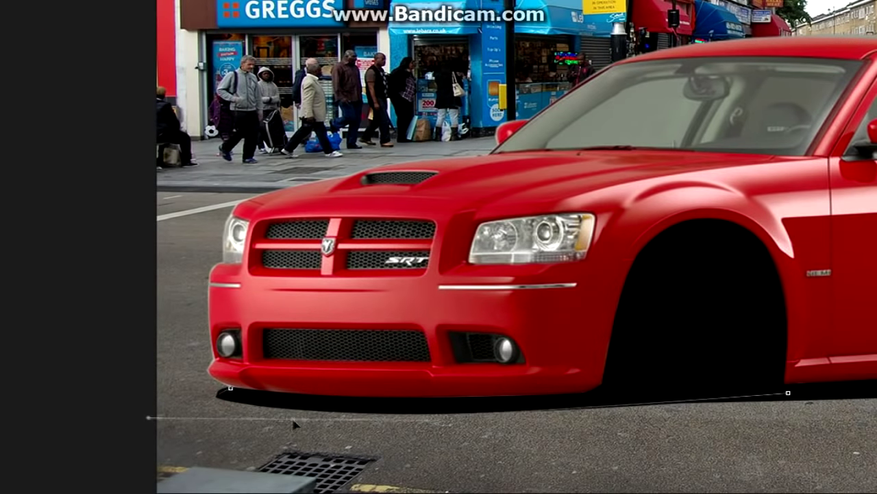
right_click(431, 406)
left_click(322, 181)
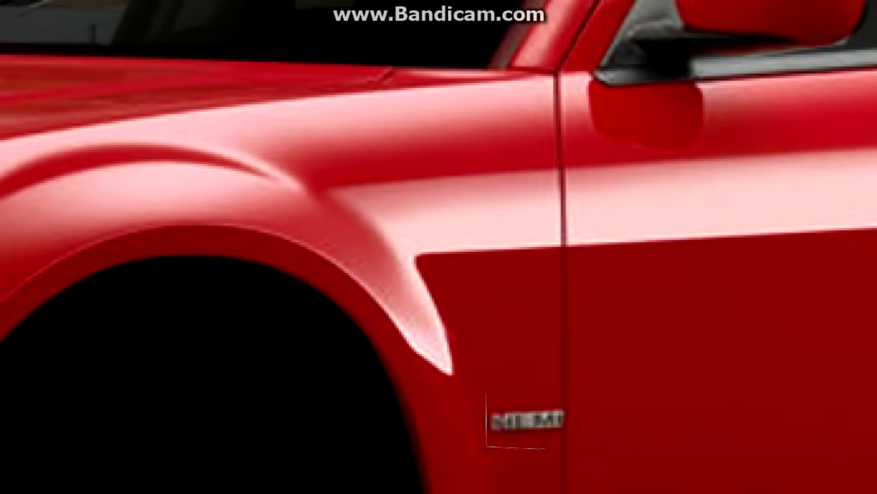
- Remove the fender badge and stretch the lower grille opening taller with Free Transform
key("ctrl+d")
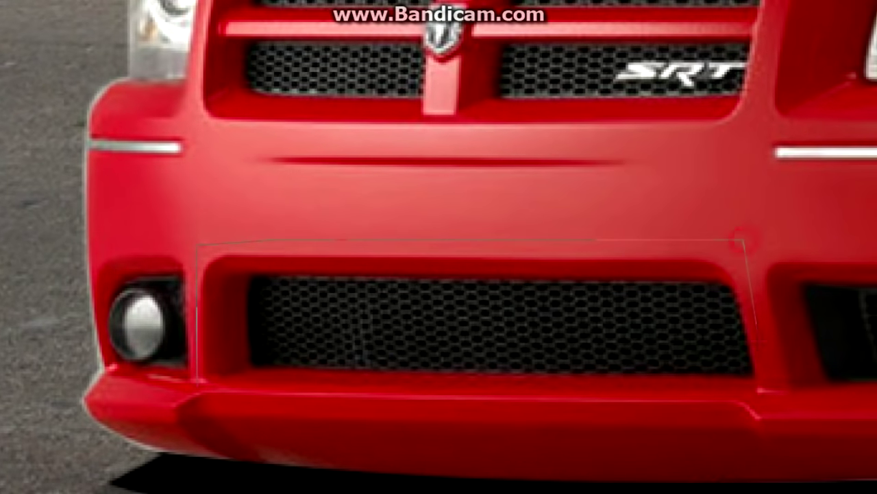
left_click_drag(598, 387, 199, 381)
key("ctrl+t")
left_click_drag(486, 235, 484, 177)
left_click_drag(484, 391, 485, 403)
key("Return")
key("ctrl+d")
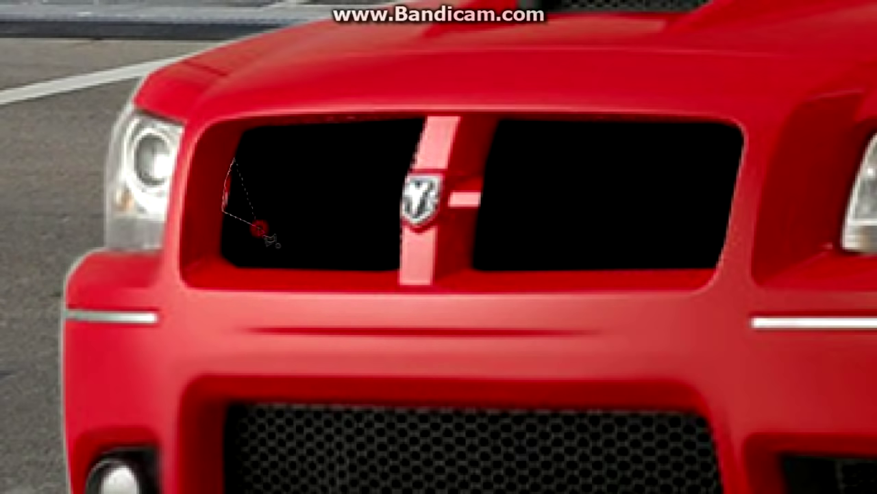
- Outline the grille's centre bar and a fog light opening to fill them black
scroll(507, 254, "up", 1)
left_click(500, 145)
left_click(447, 226)
left_click(472, 149)
left_click(501, 145)
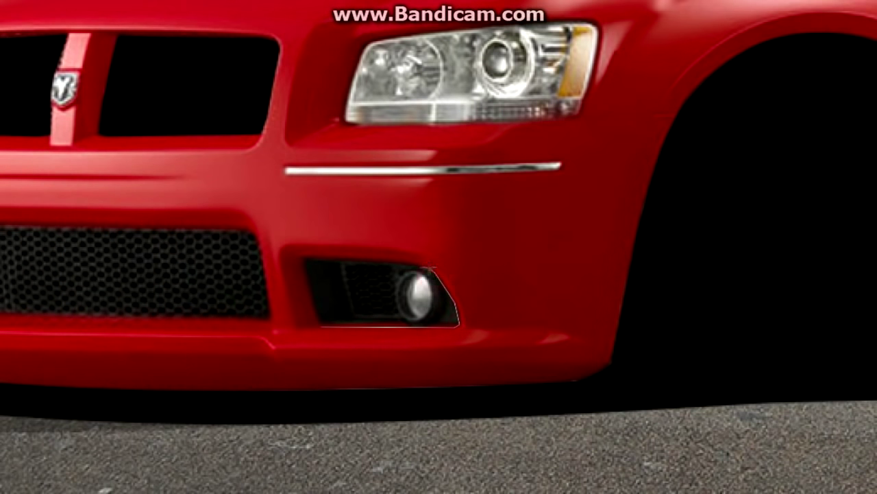
left_click(305, 267)
right_click(228, 140)
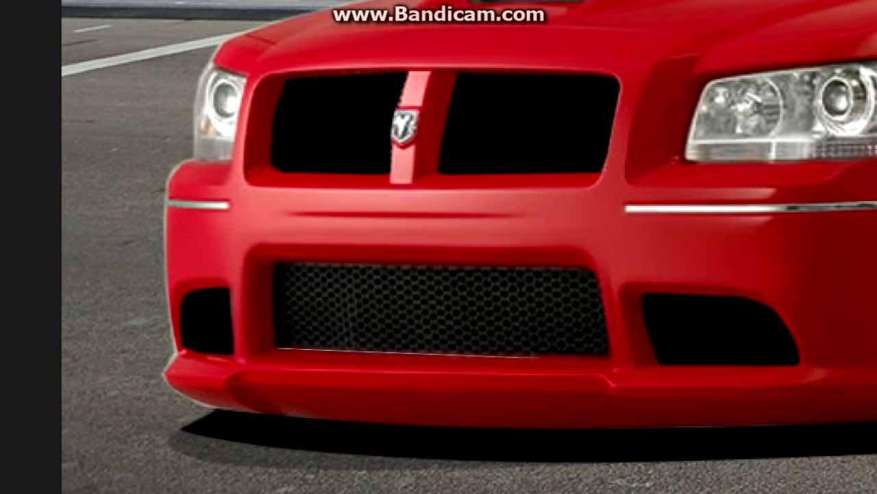
- Outline the lower grille opening and fill it black
left_click(609, 357)
left_click(583, 268)
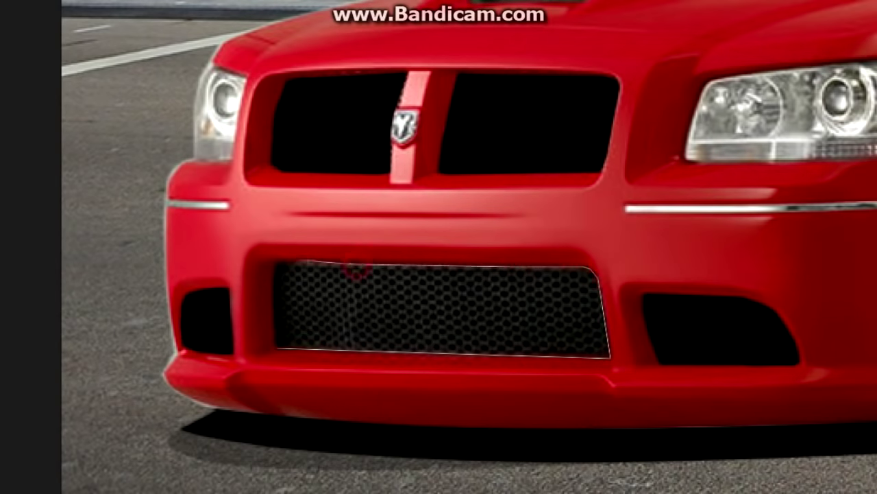
left_click(273, 347)
right_click(329, 122)
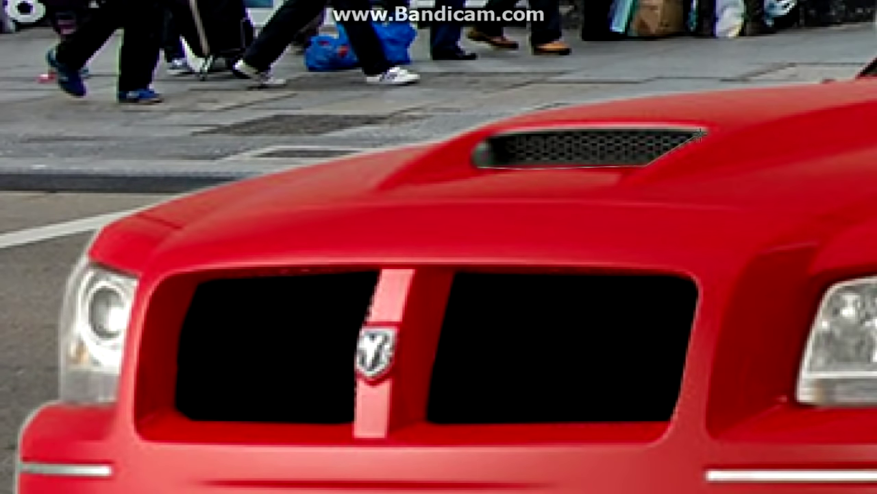
- Fill the hood-scoop mesh black, deselect, and turn the headlight outline into a selection
left_click(474, 156)
key("alt+BackSpace")
key("ctrl+d")
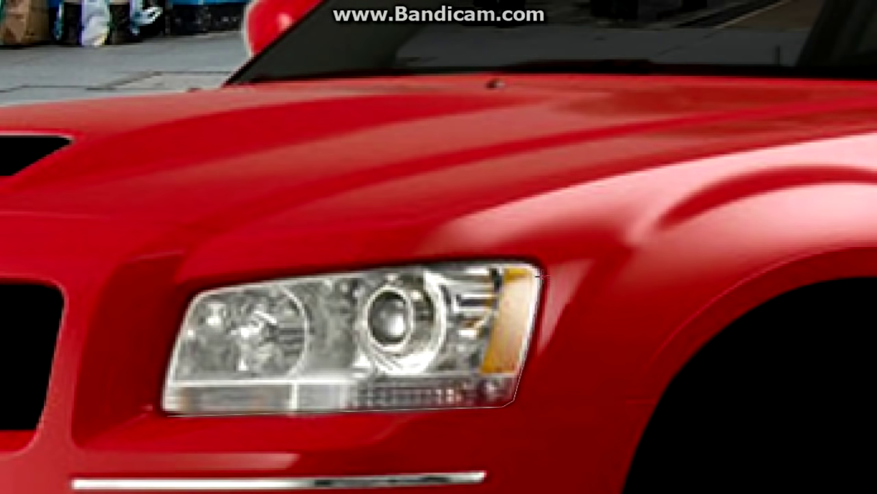
key("ctrl+Return")
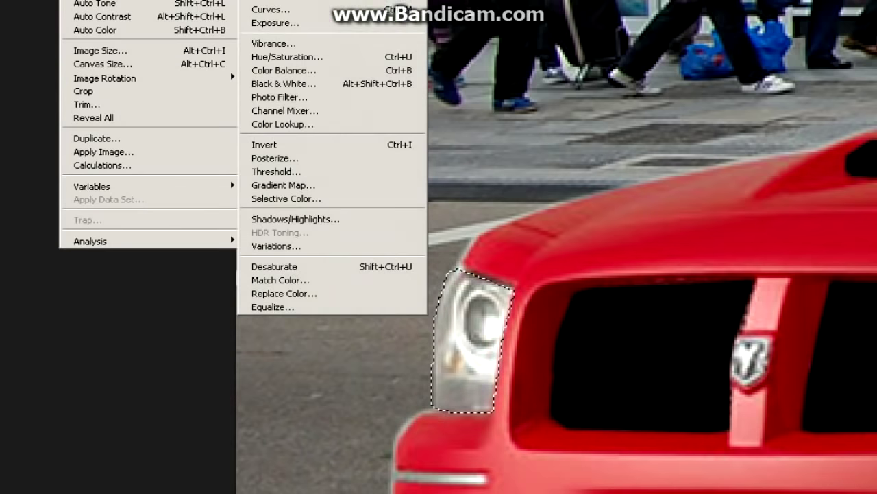
- Apply Brightness/Contrast and Levels to the selected headlights, then deselect
left_click(274, 4)
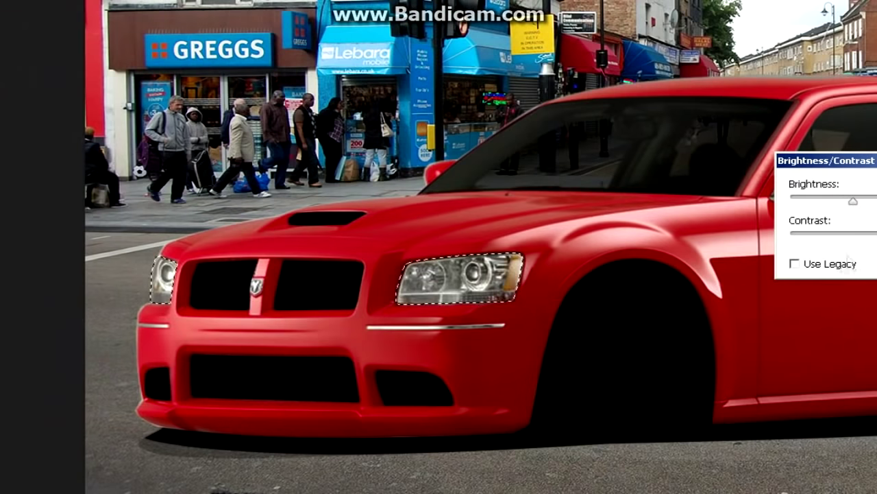
key("Return")
left_click(285, 1)
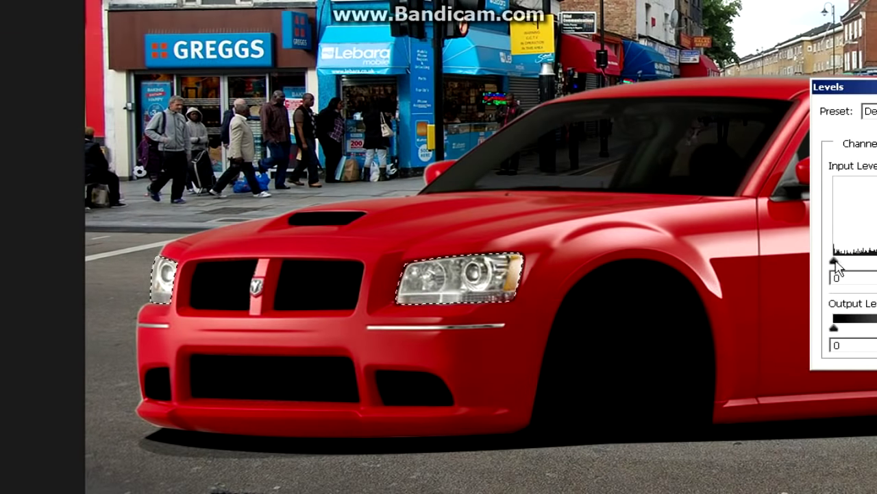
key("Return")
right_click(539, 172)
left_click(554, 181)
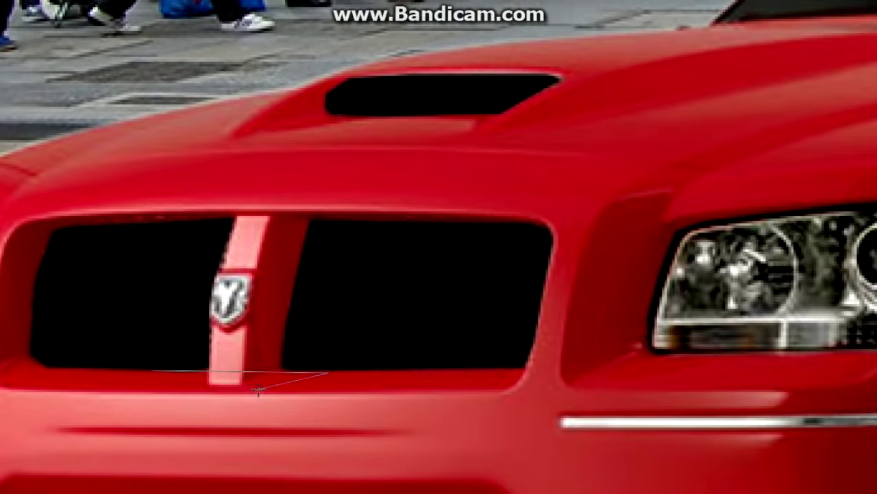
- Fill the grille's red centre stripe and badge area black
double_click(159, 374)
key("Delete")
key("ctrl+d")
left_click(334, 221)
left_click(183, 370)
key("Delete")
key("ctrl+d")
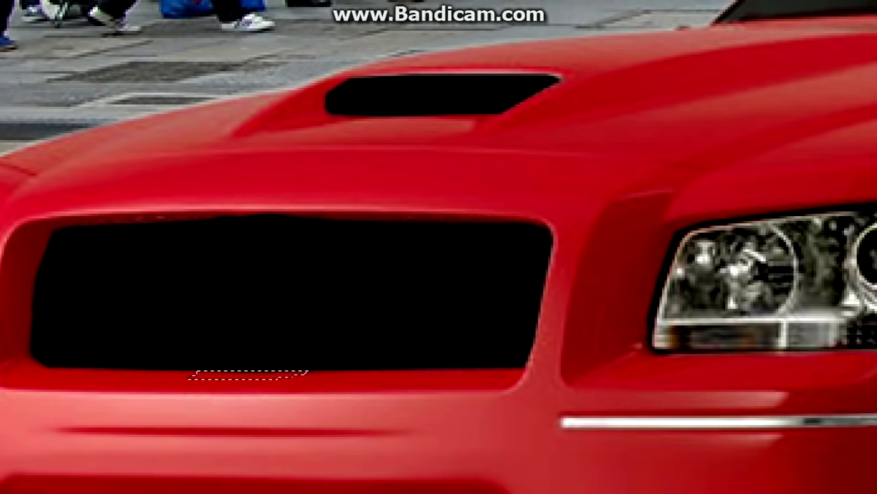
- Fill the thin strip along the grille's top edge black
left_click(80, 226)
left_click(364, 219)
left_click(79, 226)
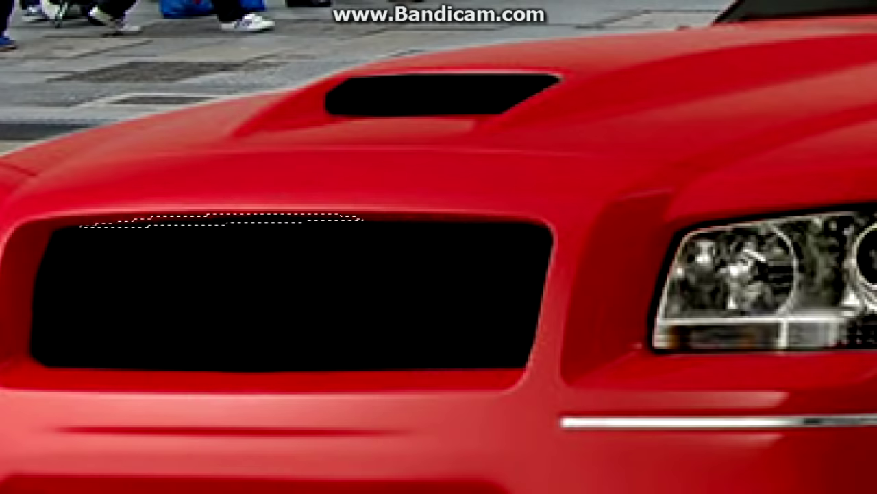
key("Delete")
key("ctrl+d")
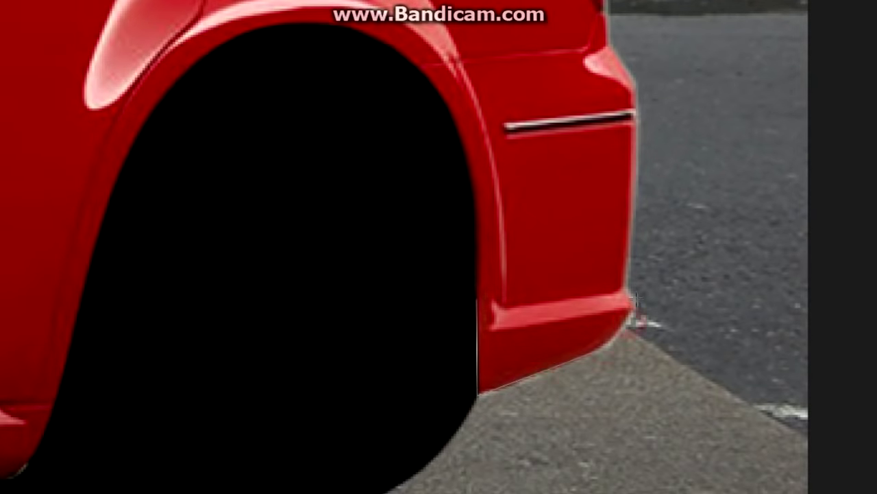
- Rotate the lower rear-bumper piece about 4.4° with Free Transform
right_click(545, 102)
left_click(587, 251)
left_click_drag(643, 241, 651, 250)
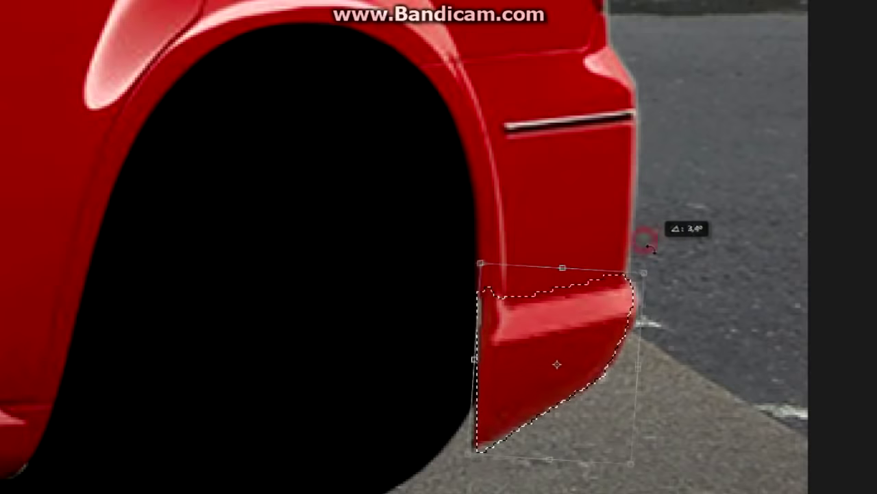
key("Return")
right_click(480, 111)
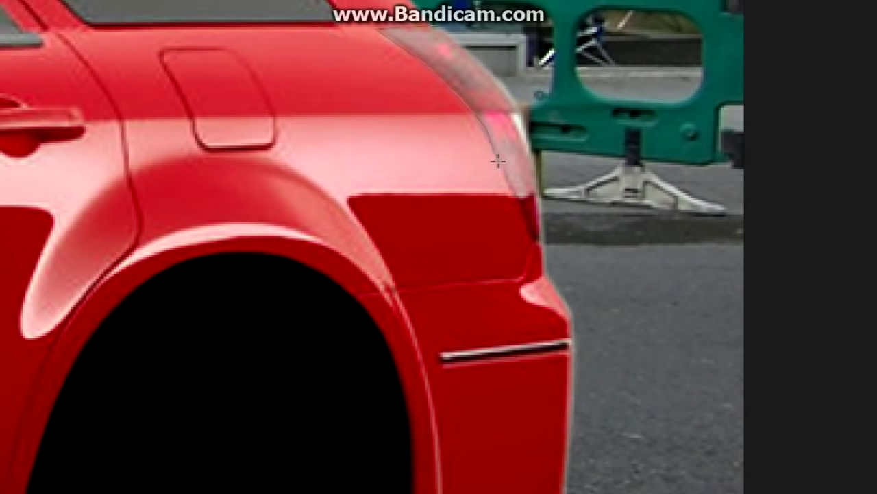
- Desaturate the tail light and apply Brightness/Contrast to make it smoky grey
left_click(75, 1)
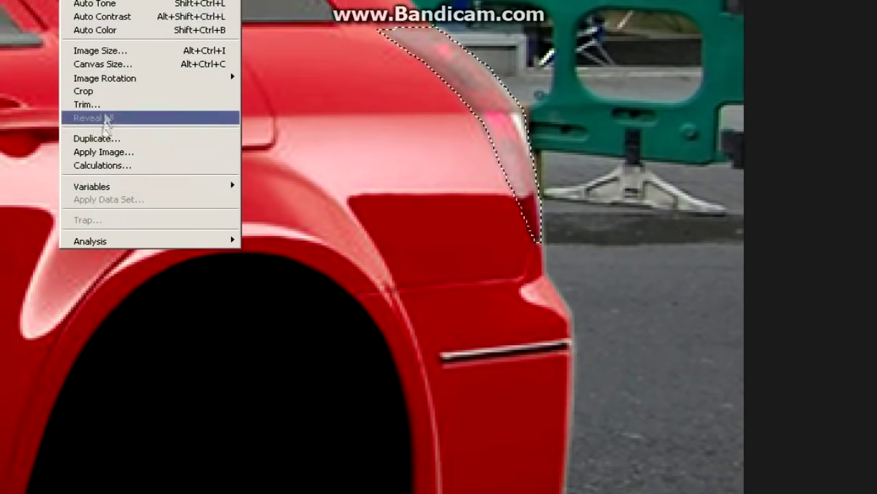
left_click(274, 2)
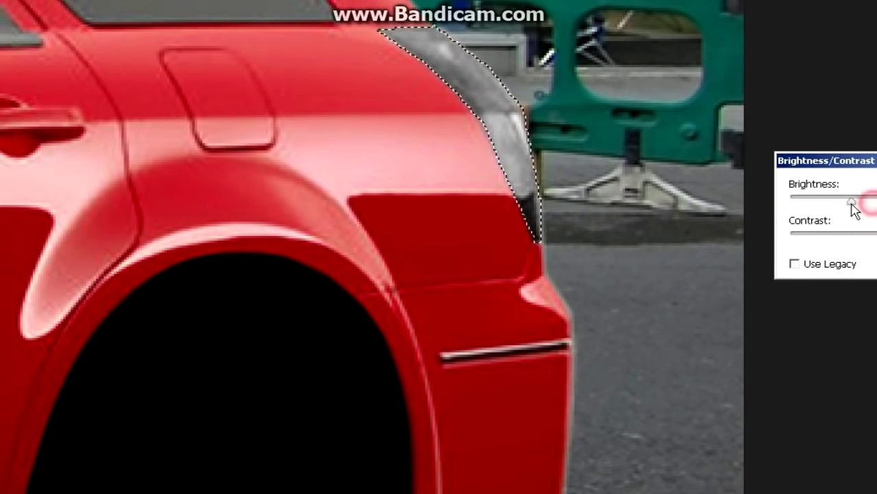